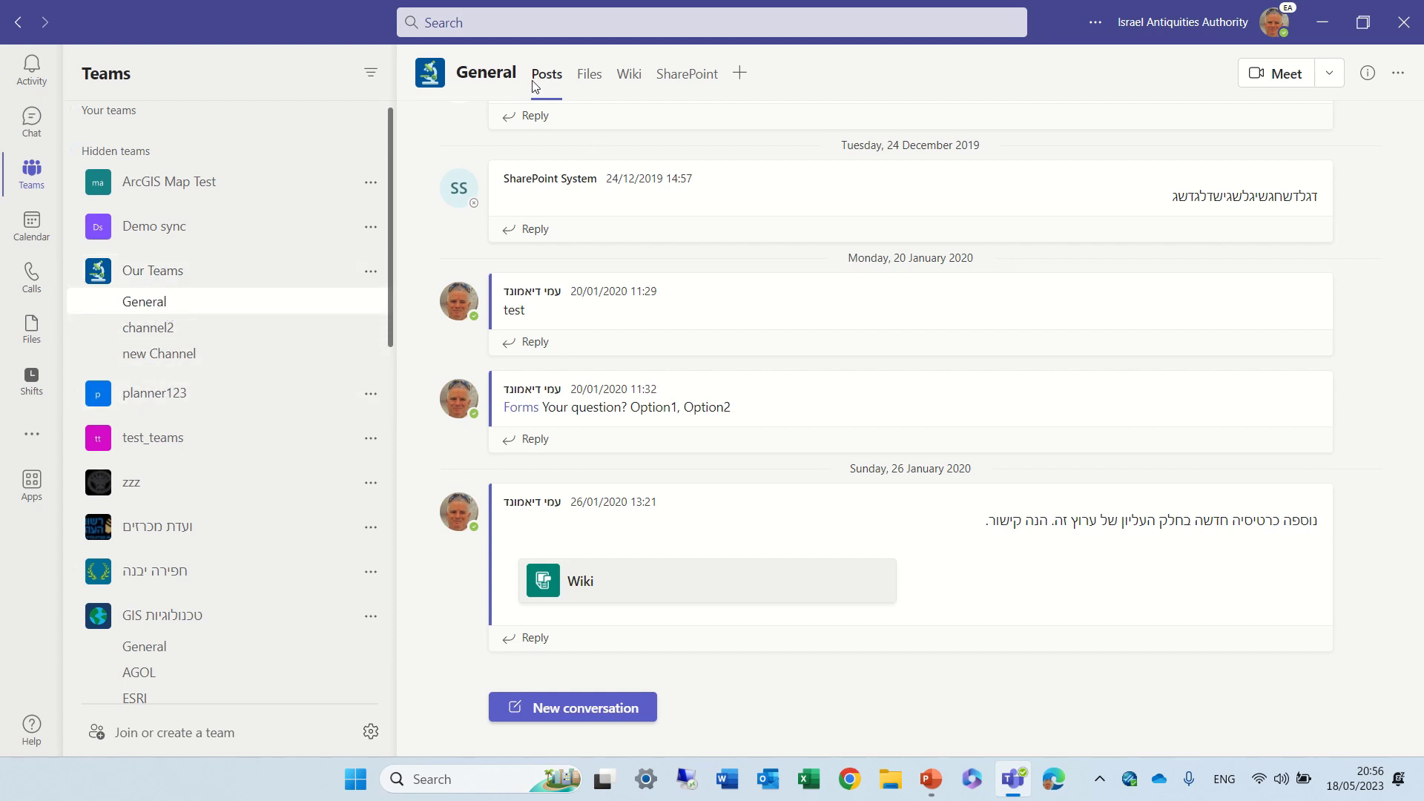
Export the General channel's wiki to Notes, consulting the support article on exporting a wiki to a OneNote notebook first.
click(590, 90)
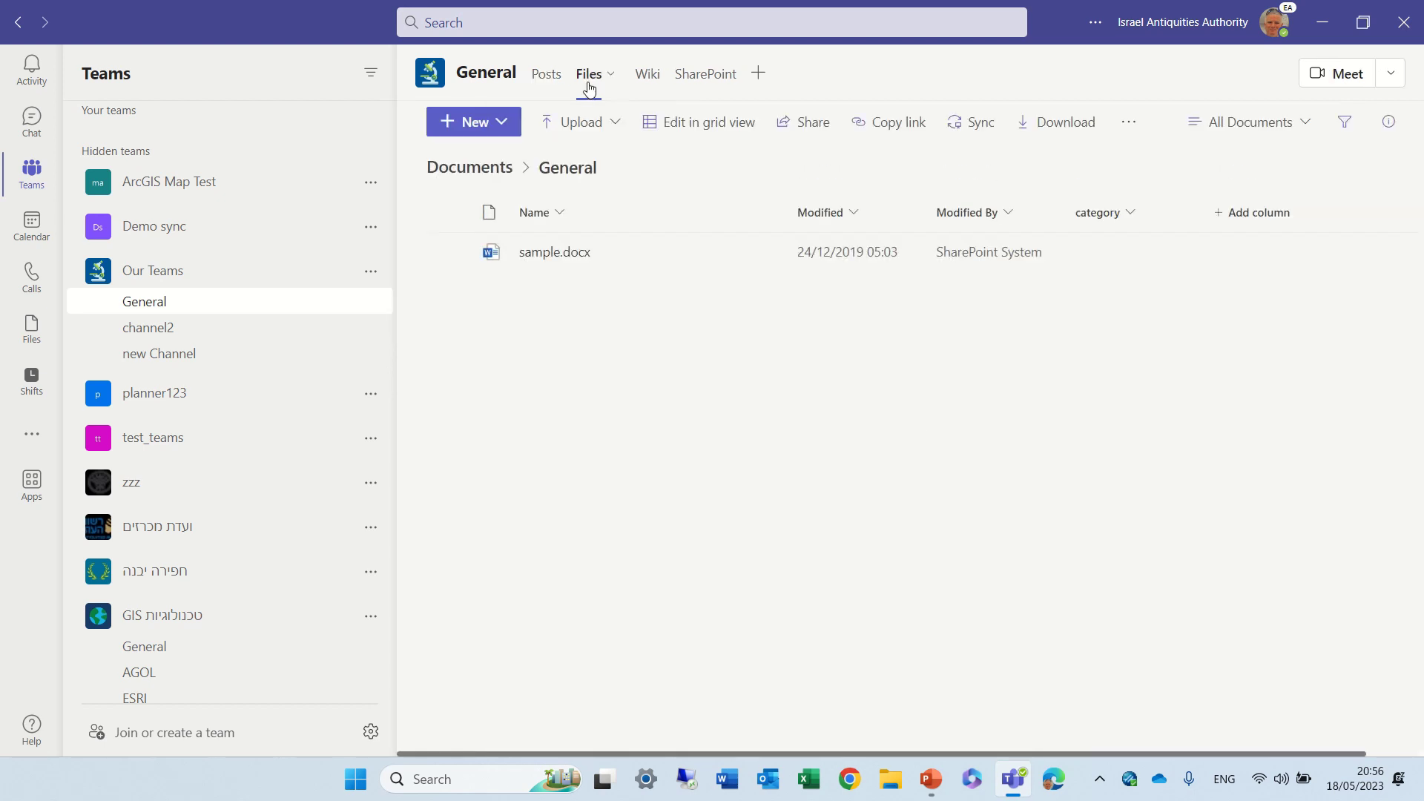
click(647, 87)
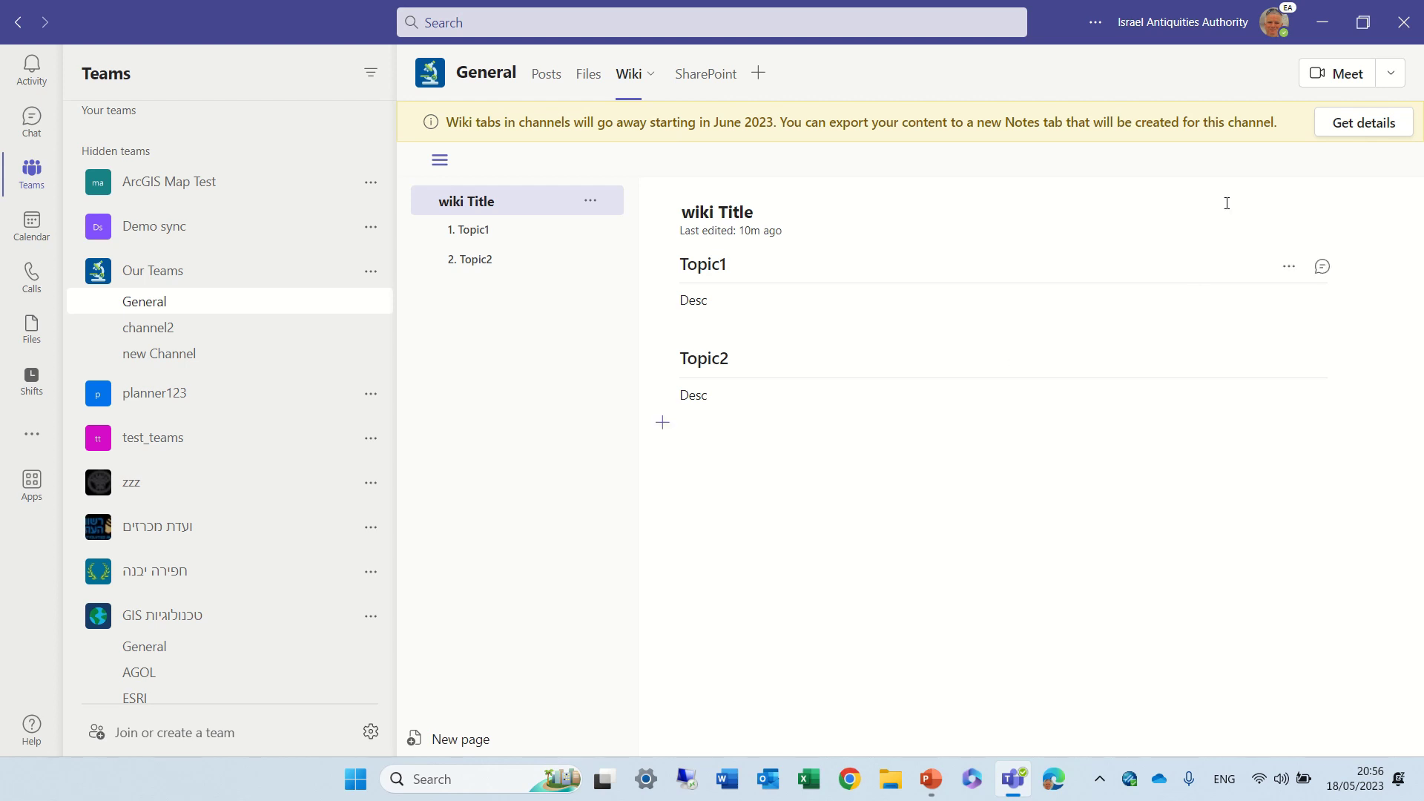
click(1383, 124)
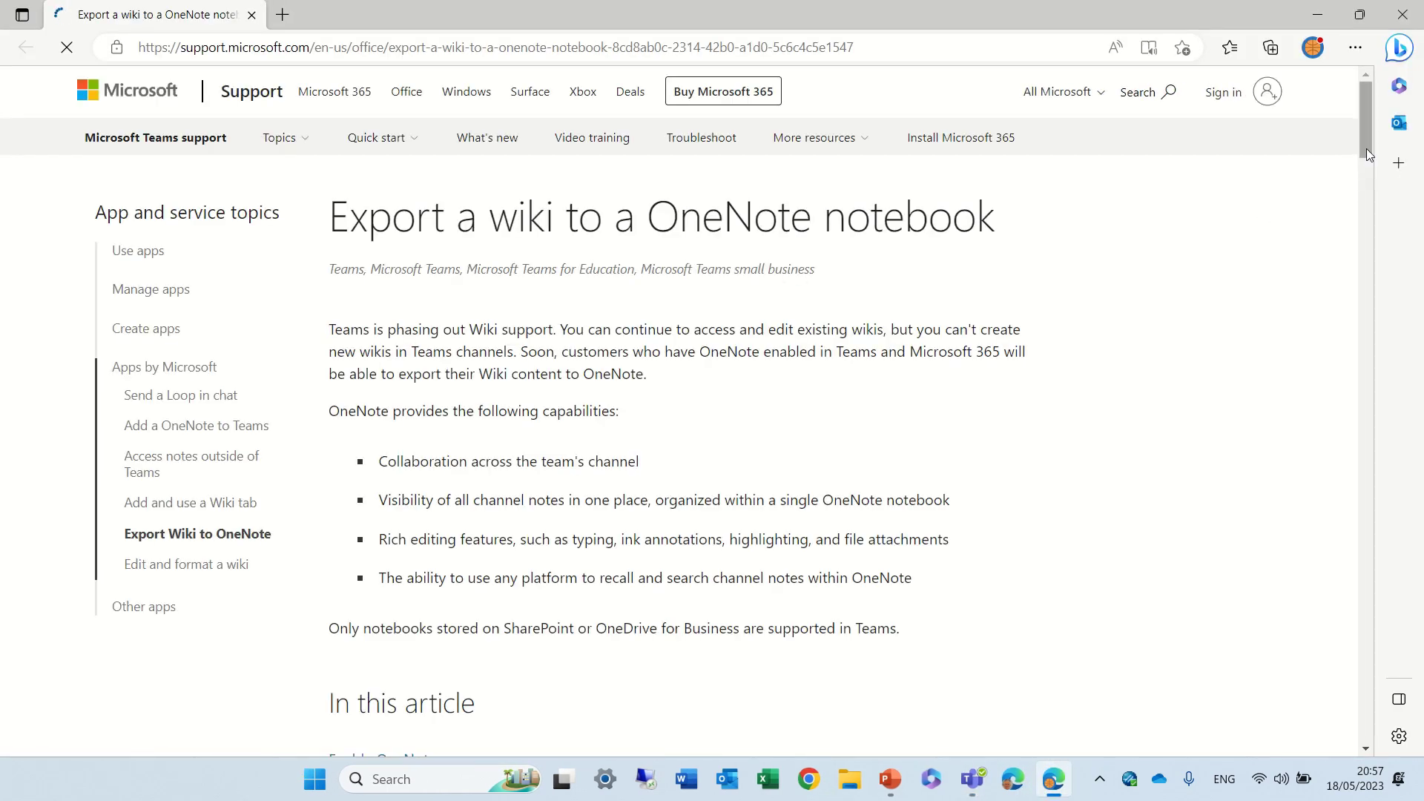
mouse_move(1363, 126)
mouse_down()
mouse_move(1356, 354)
mouse_move(1369, 123)
mouse_up()
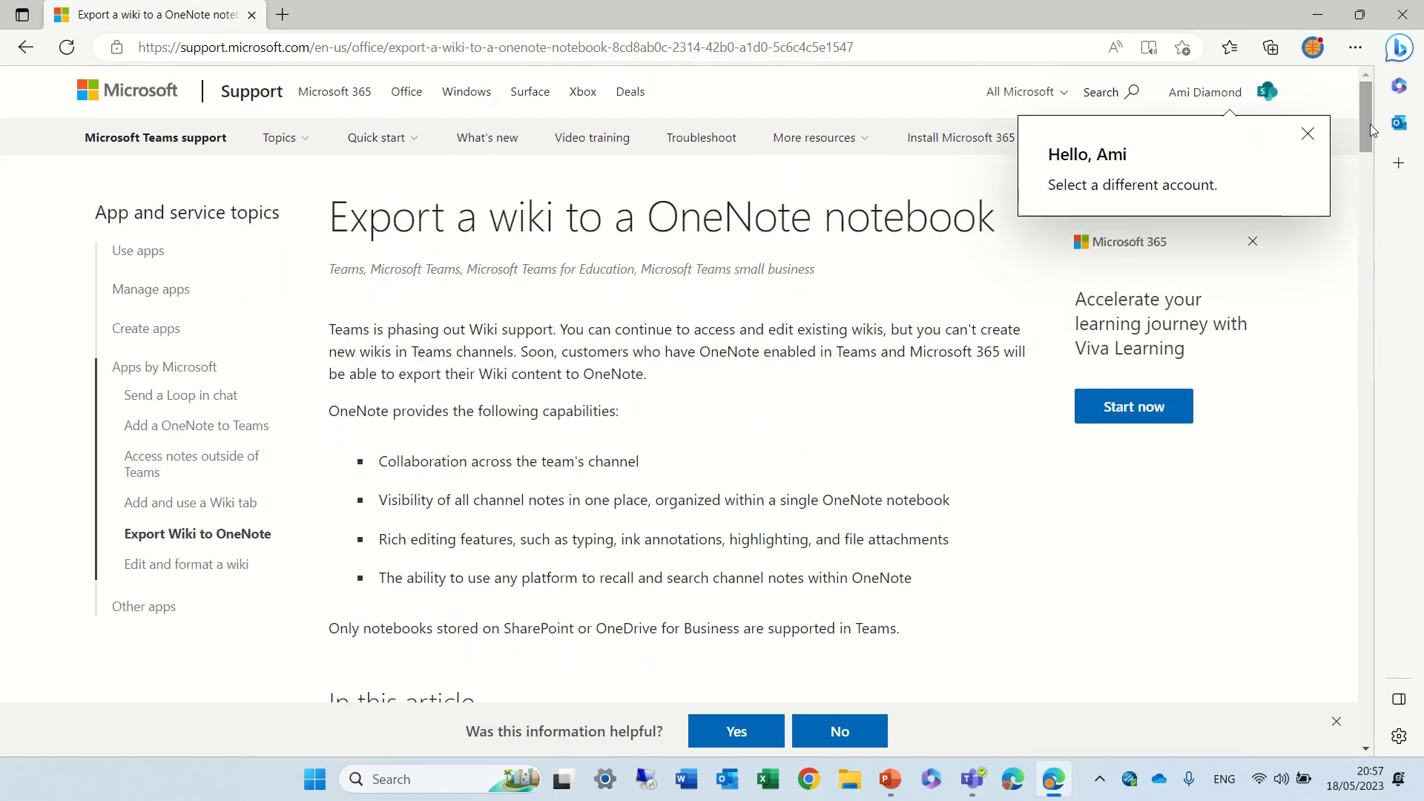
click(1320, 15)
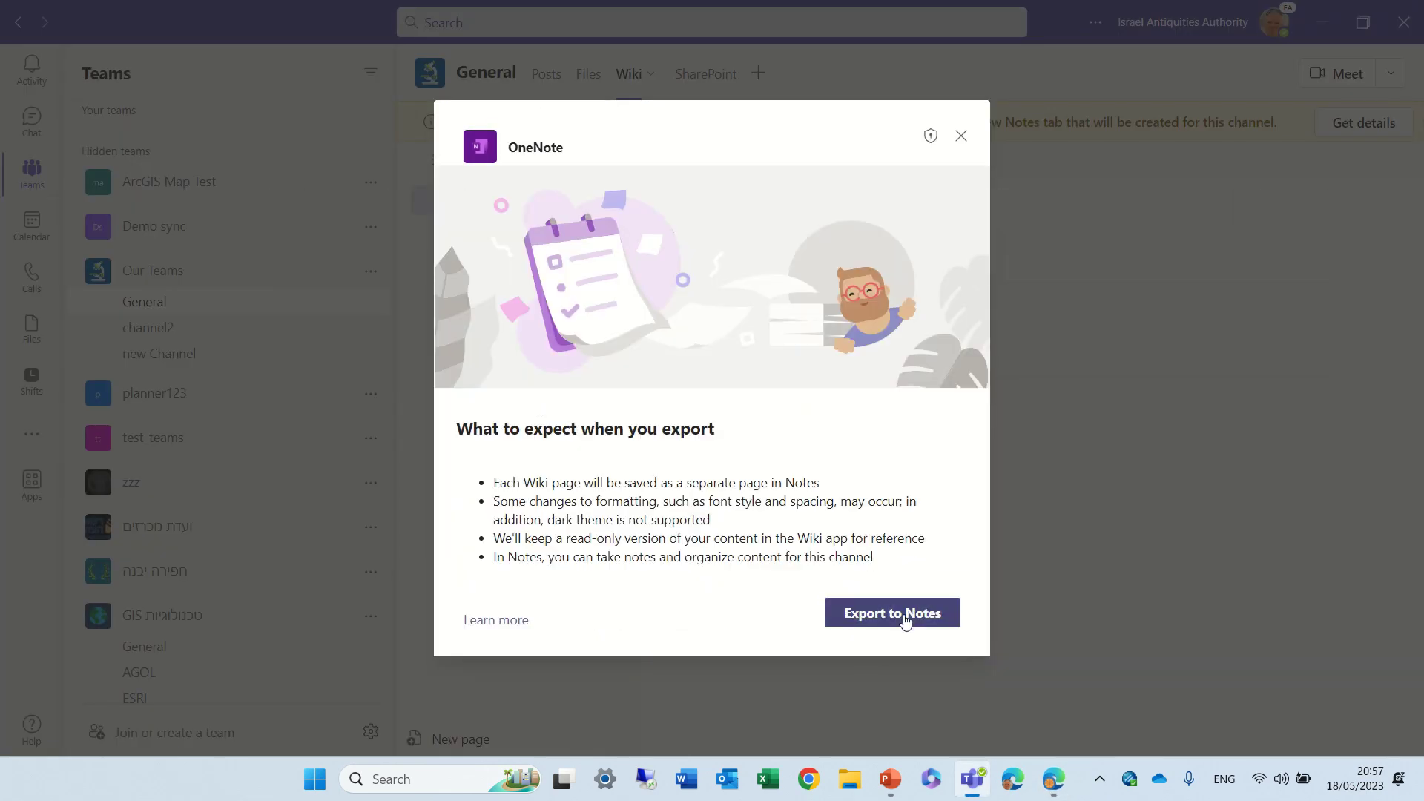
click(912, 621)
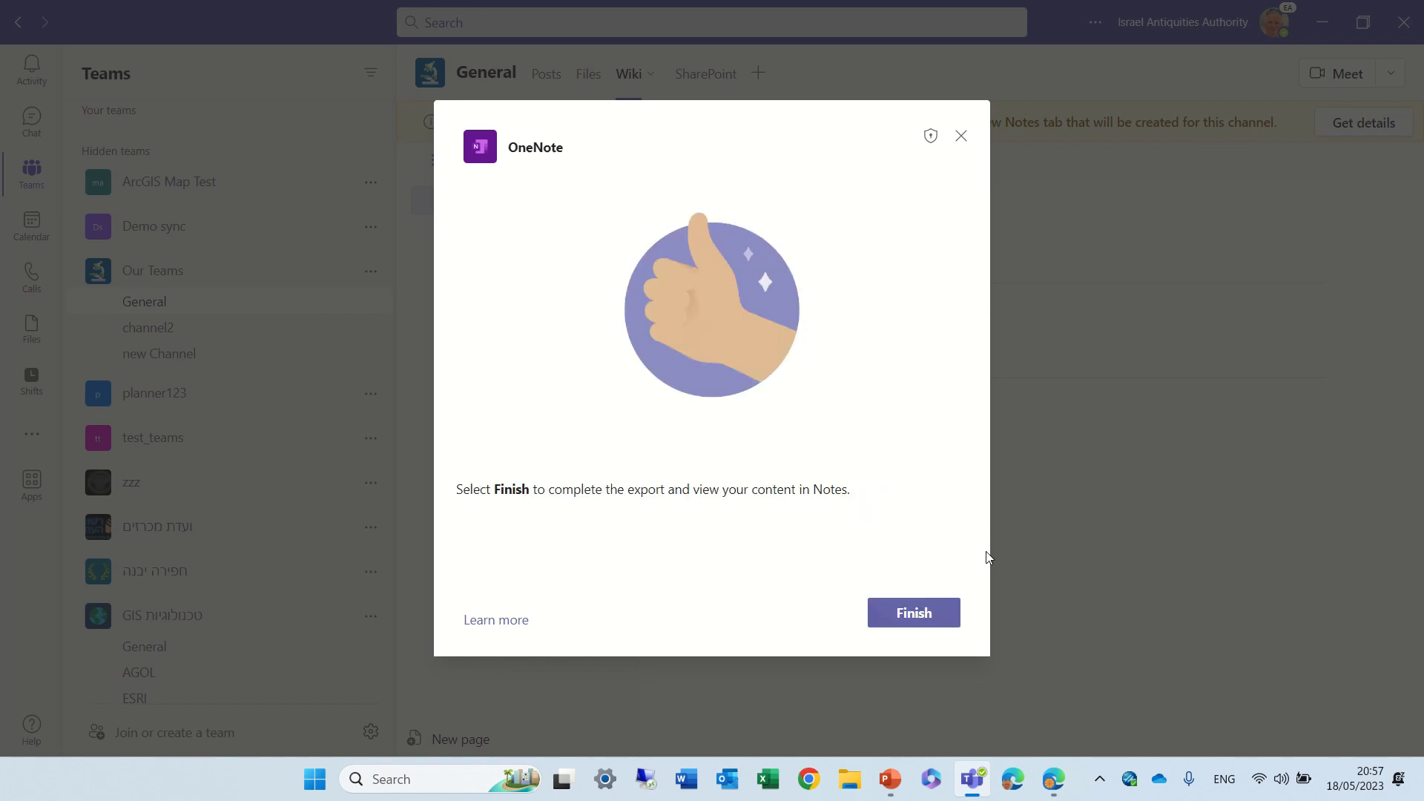
click(913, 622)
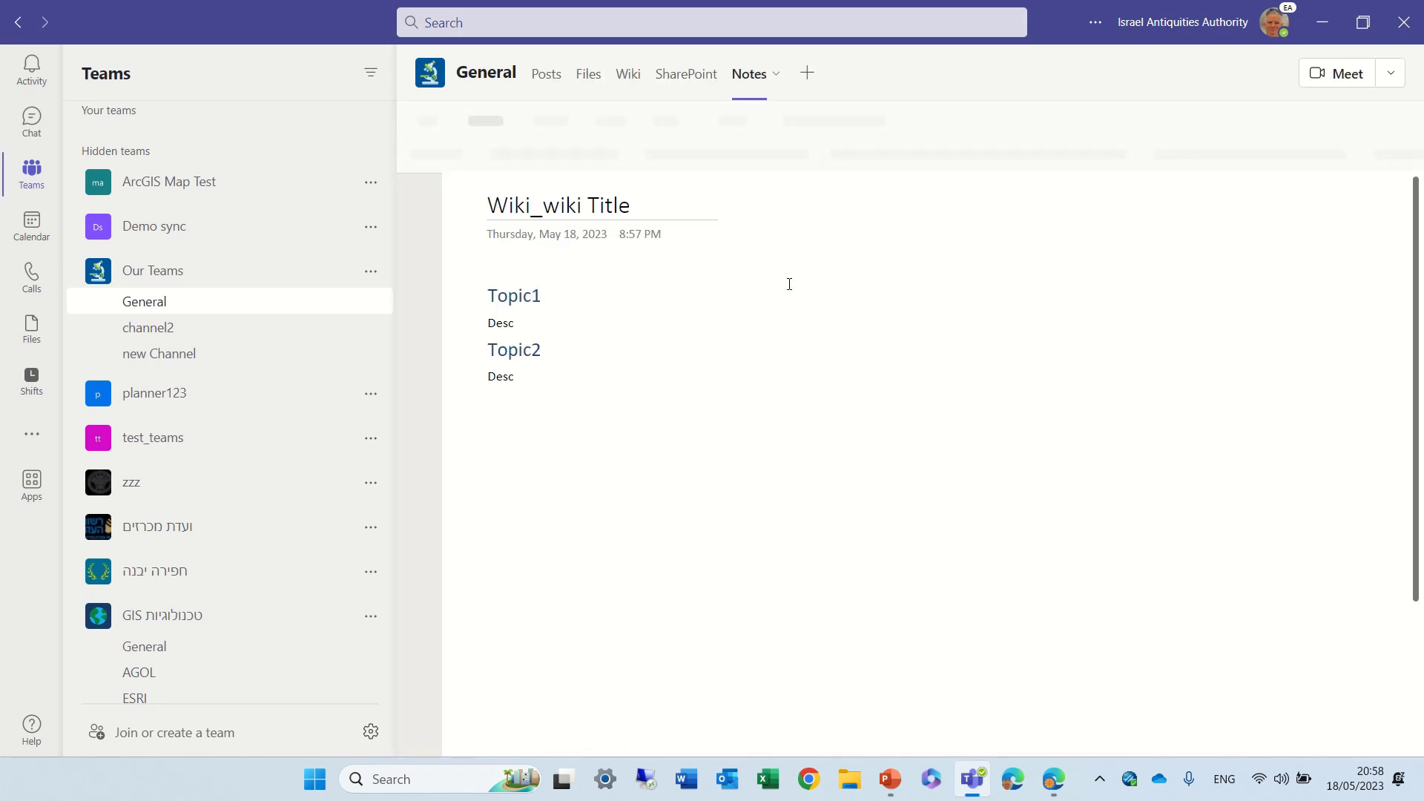
Review the notice above the channel's original wiki after the export and return to the Notes page.
click(630, 74)
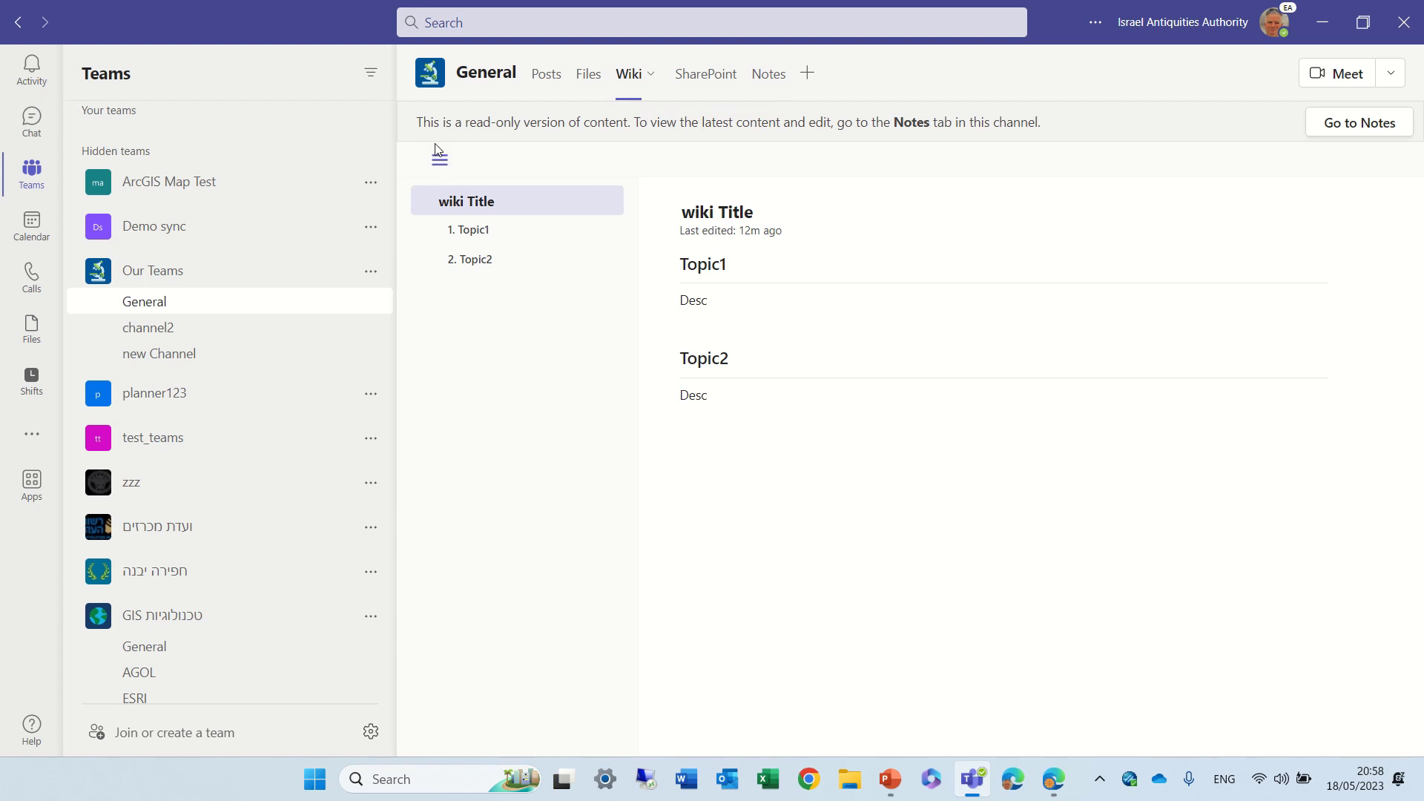
drag(420, 125, 898, 122)
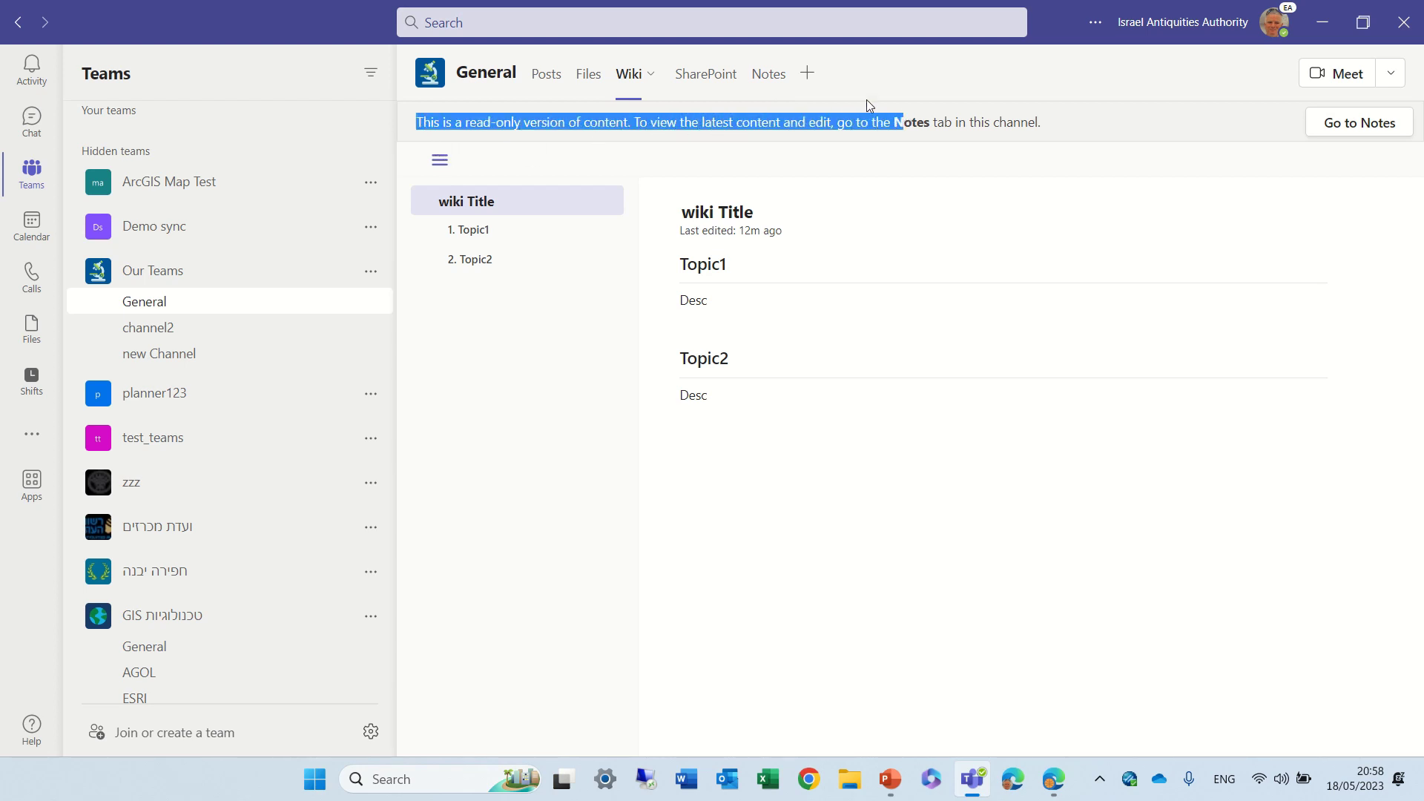
click(756, 84)
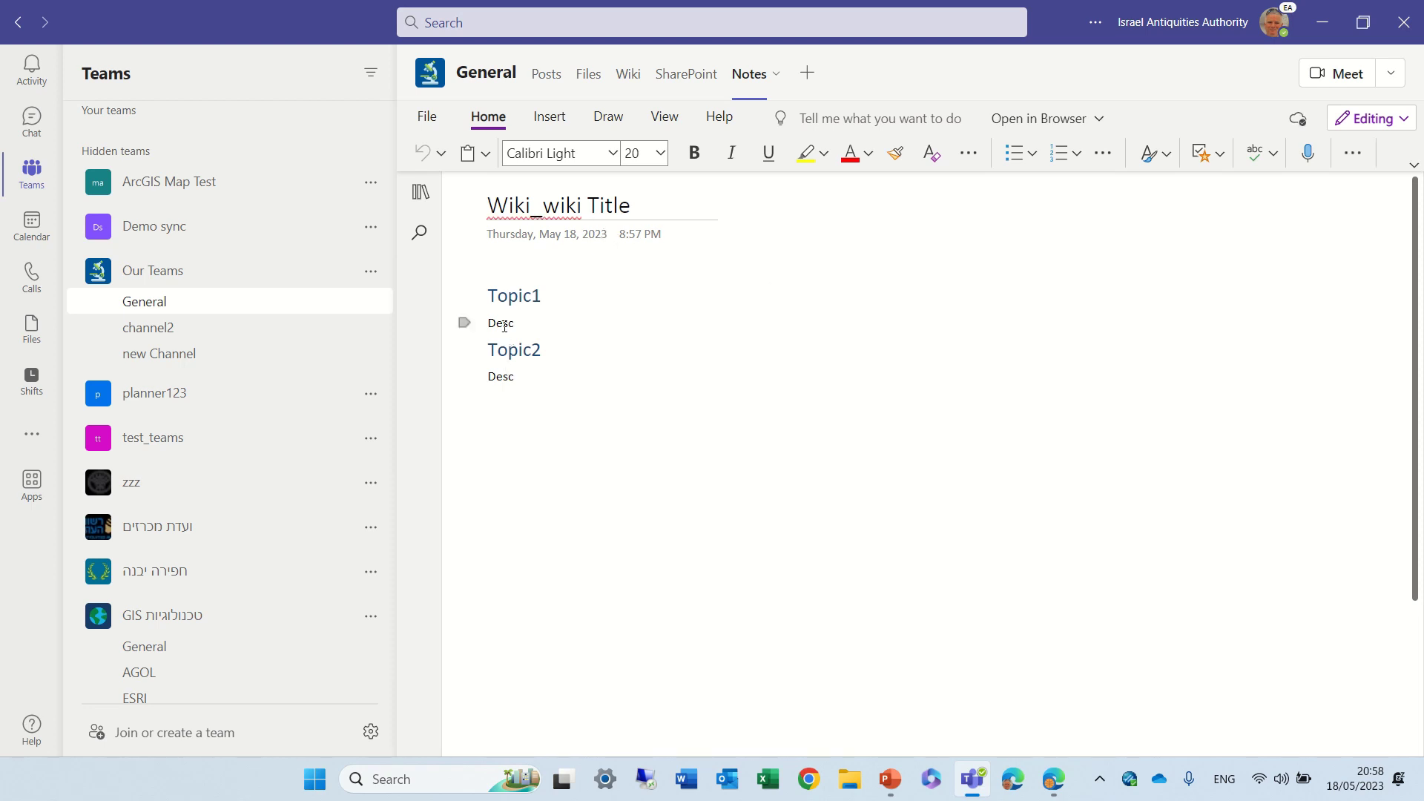
Rename the exported wiki page in the notebook's General section as test1 and show the notebook's page list.
click(419, 201)
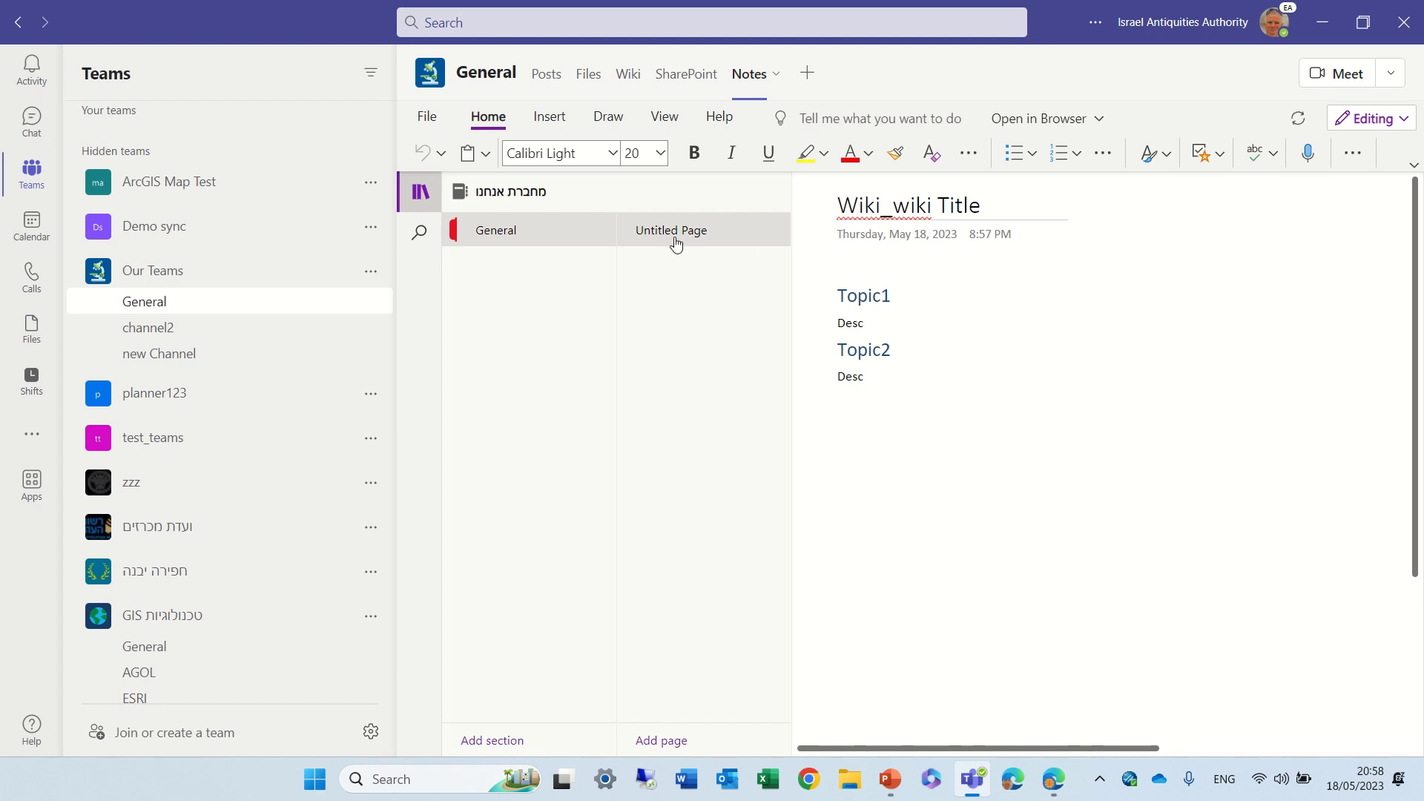
click(864, 205)
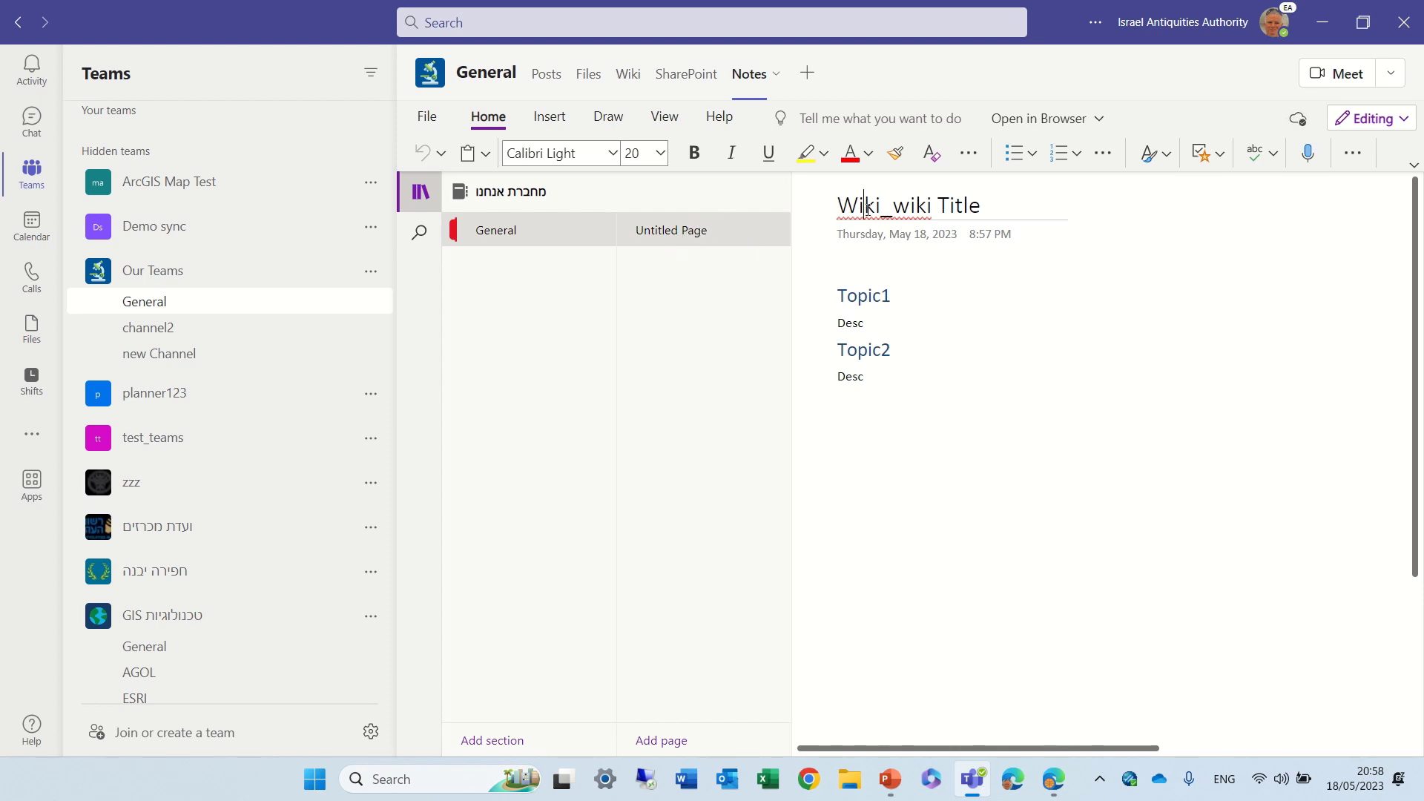
click(420, 191)
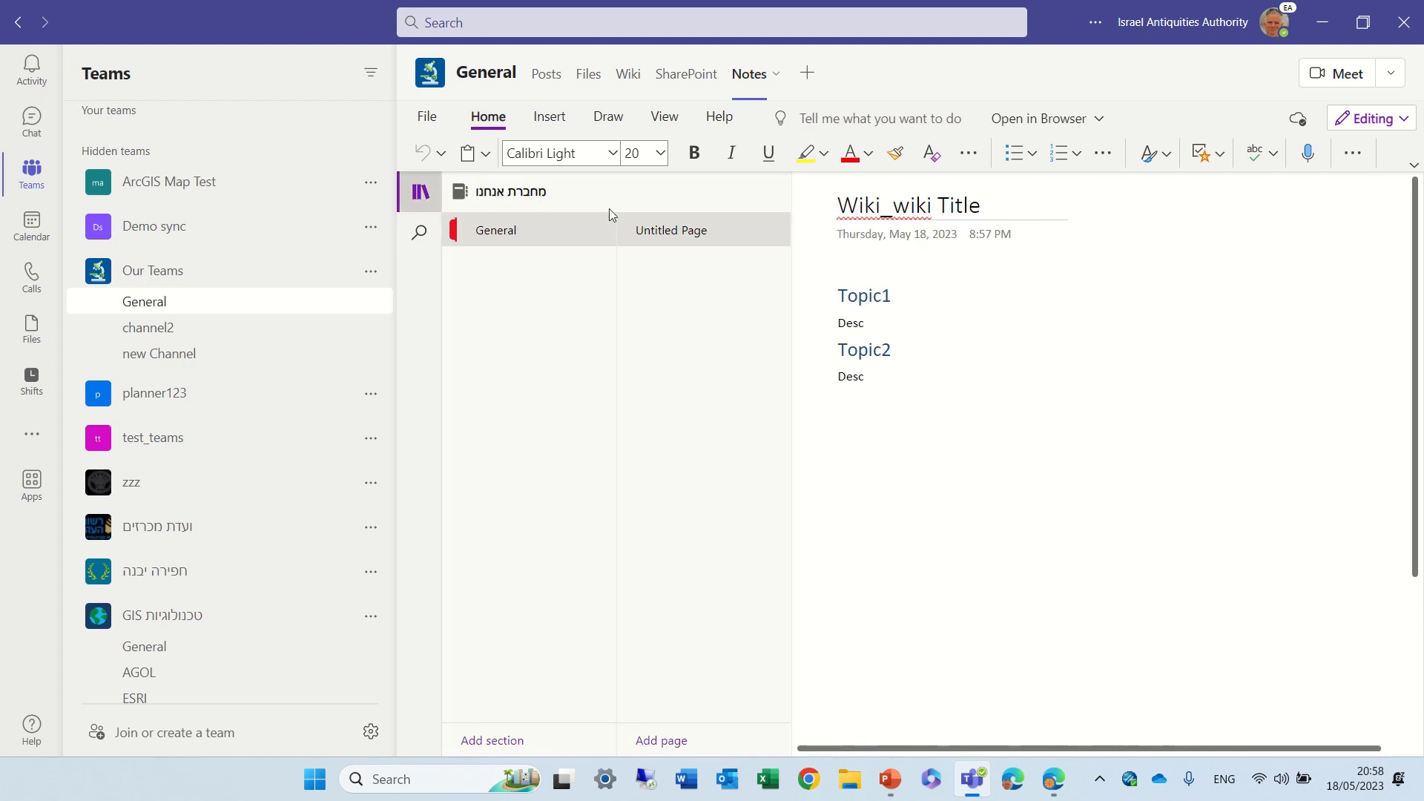
right_click(697, 236)
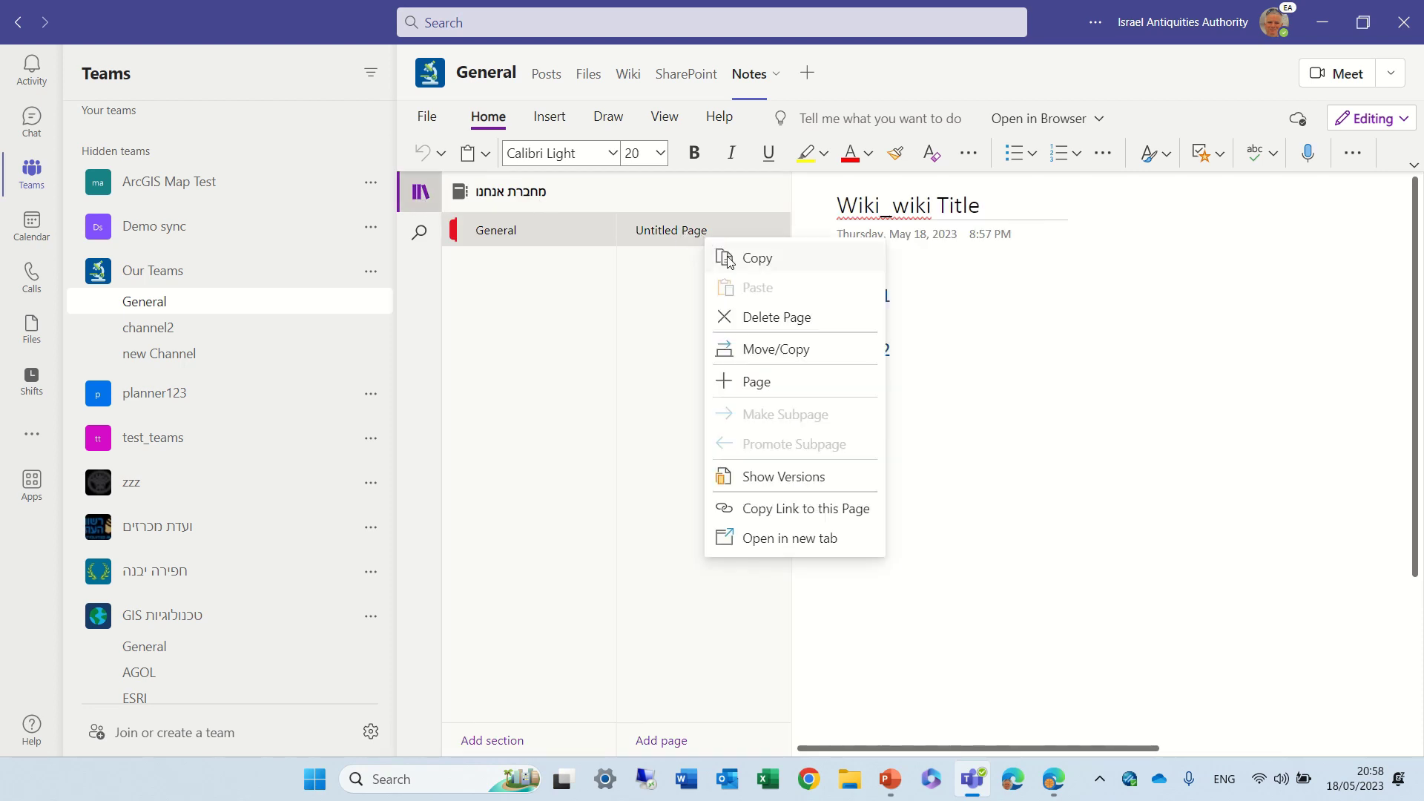
key(Escape)
click(998, 204)
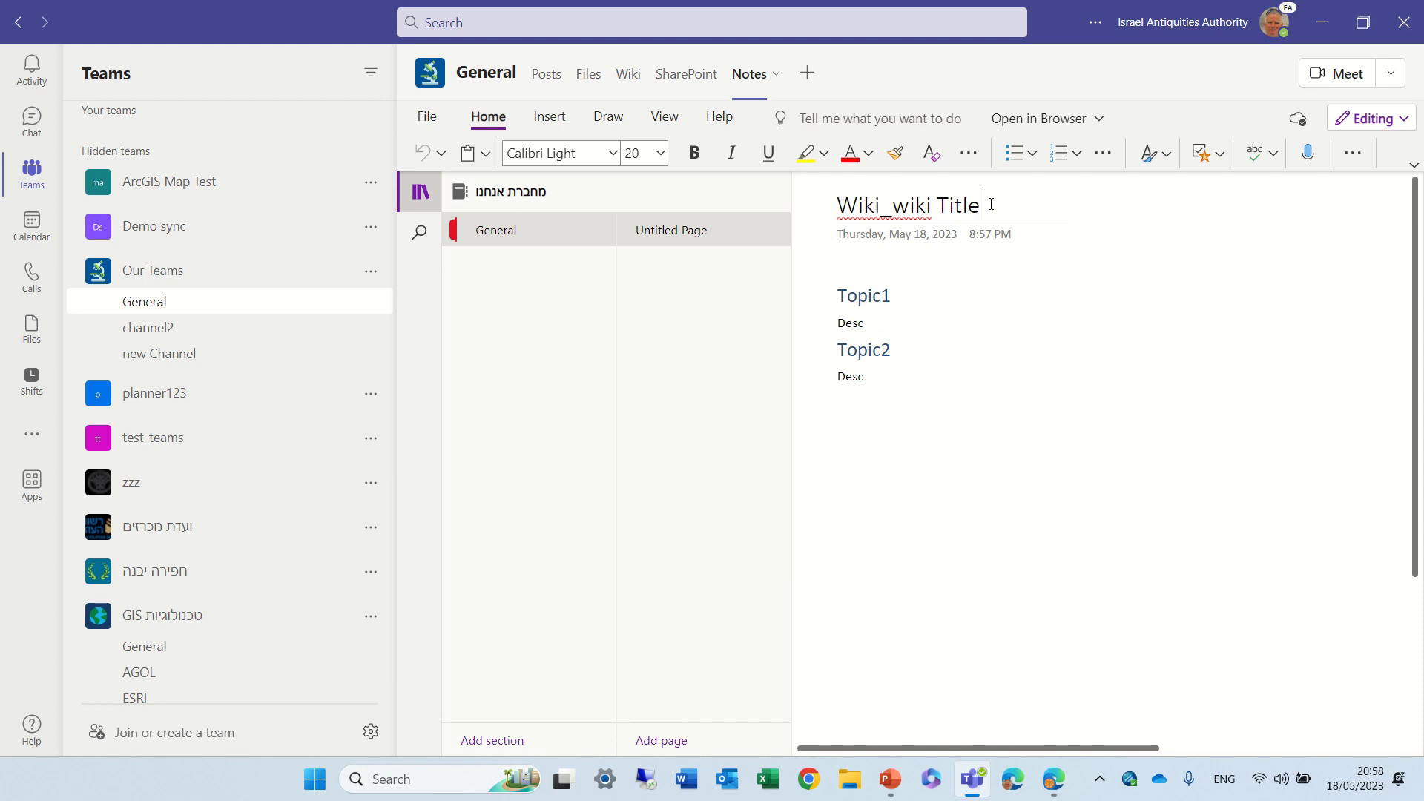
key(BackSpace)
key(BackSpace)
key(BackSpace)
key(BackSpace)
key(BackSpace)
key(BackSpace)
key(BackSpace)
key(BackSpace)
key(BackSpace)
key(BackSpace)
key(BackSpace)
key(BackSpace)
key(BackSpace)
key(BackSpace)
key(BackSpace)
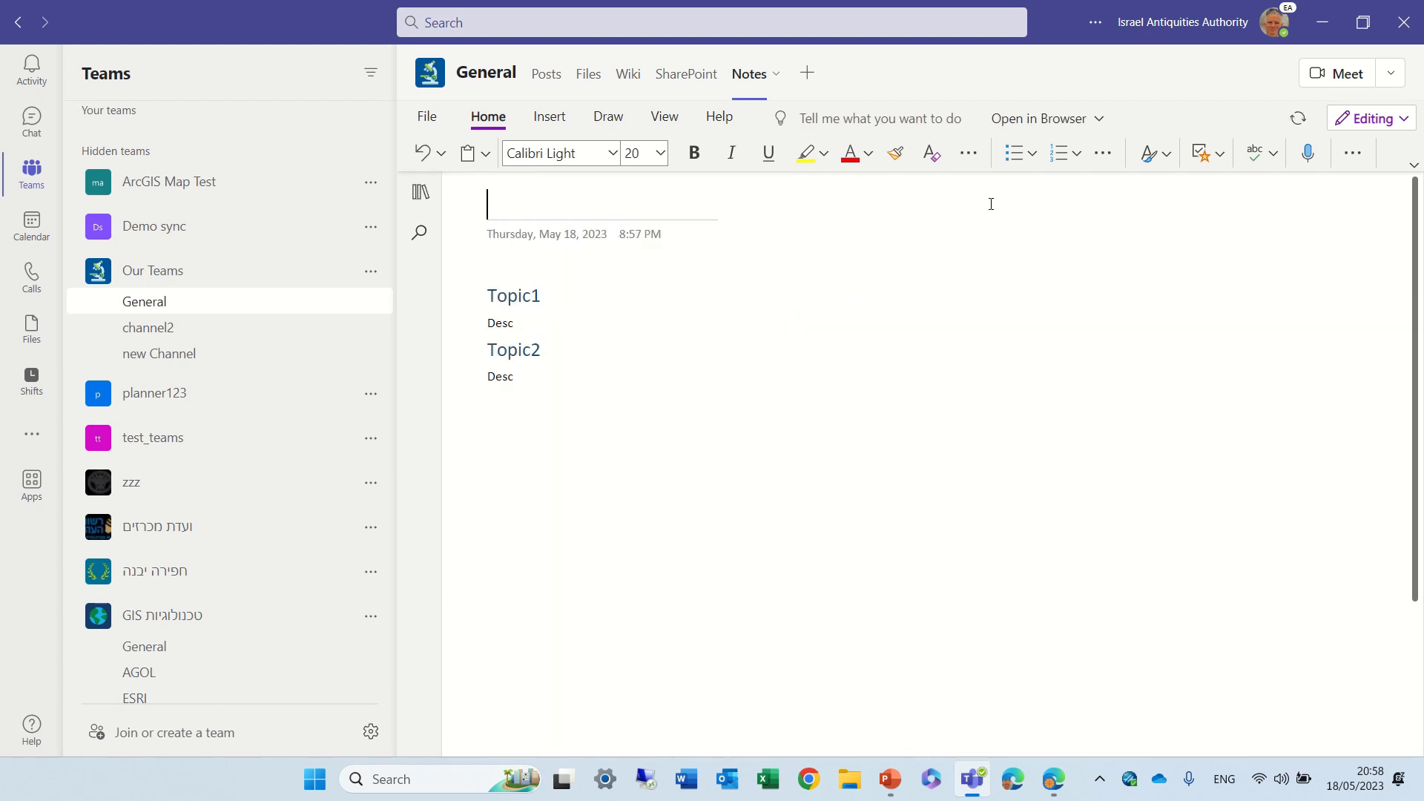
text(tes)
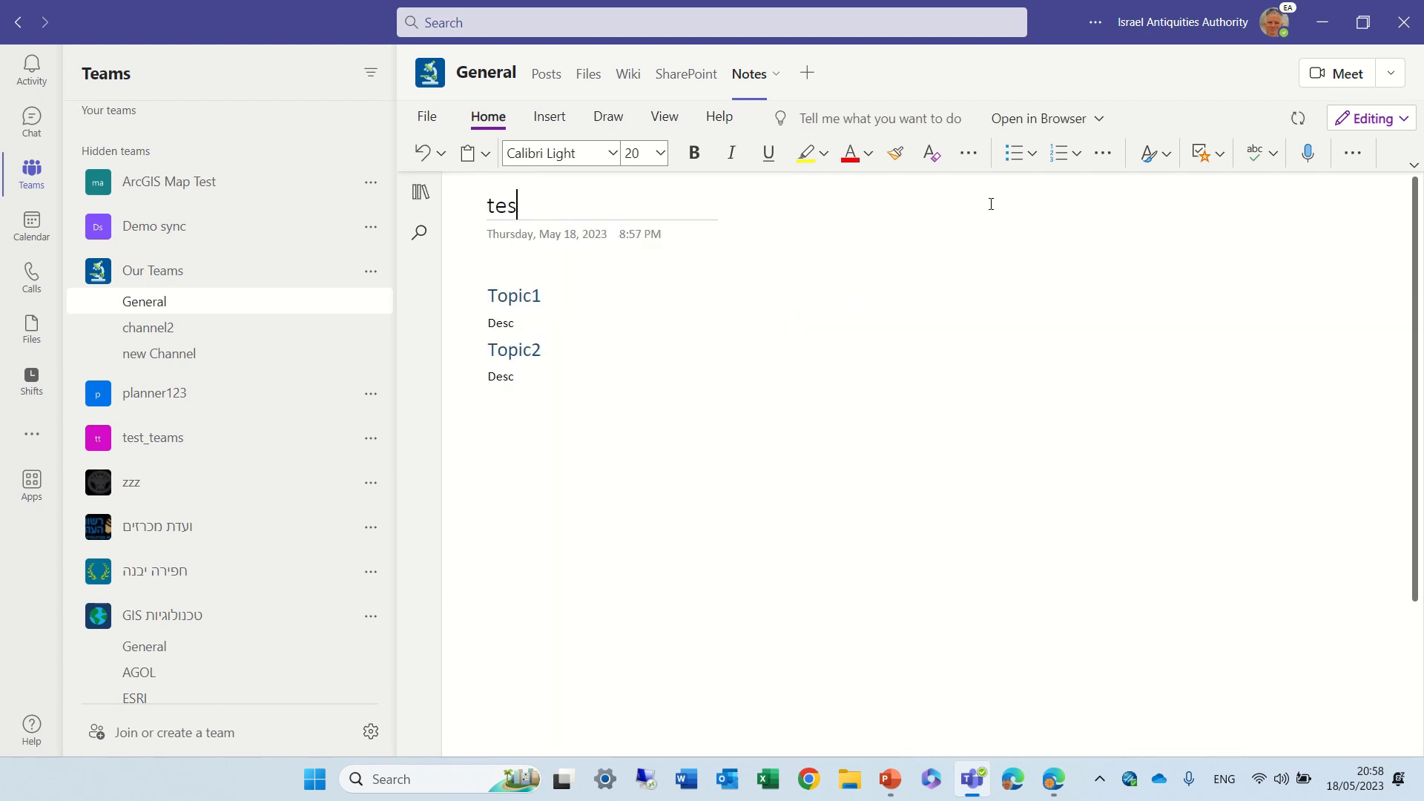
text(t1)
click(420, 195)
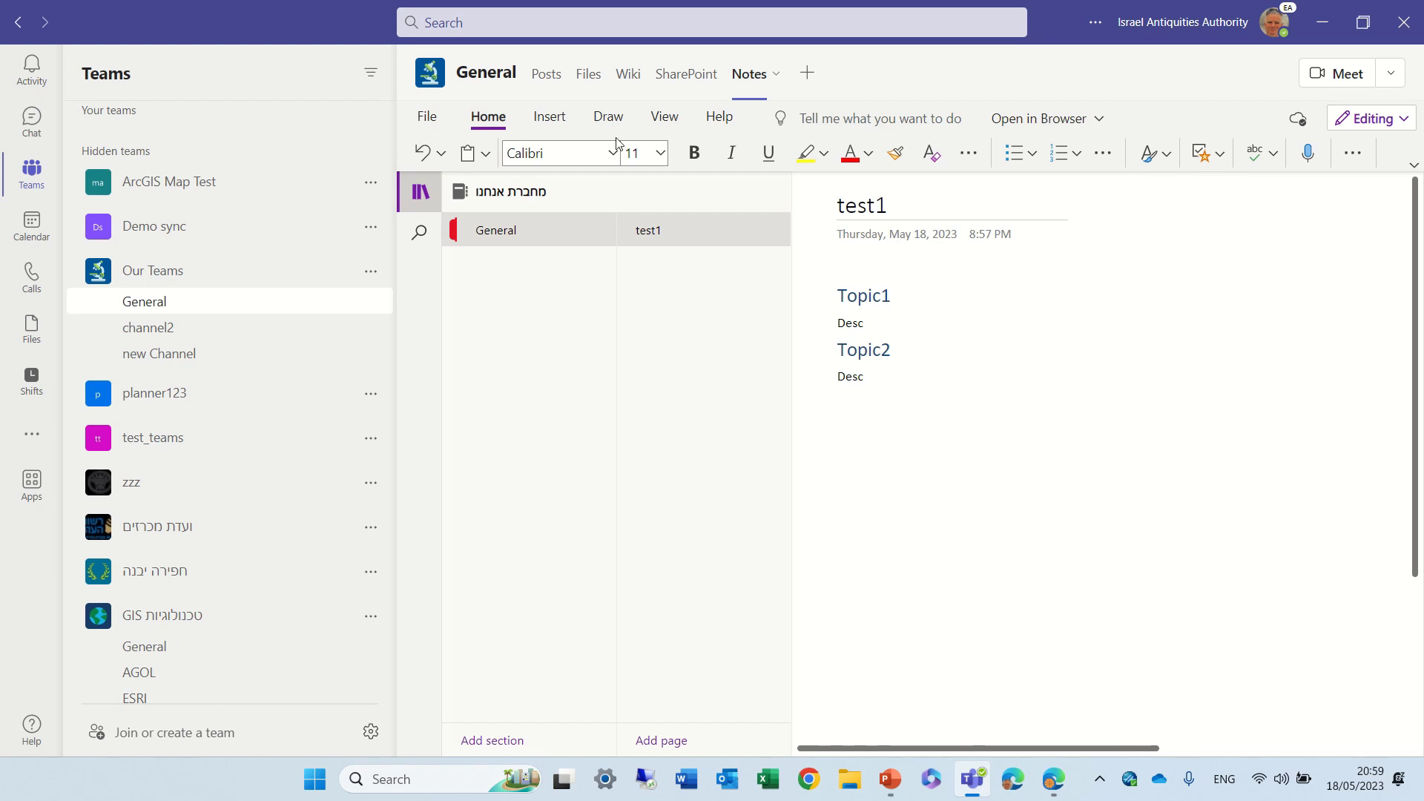
Try to edit the original wiki's page title by inserting trial text, and remove that text.
click(627, 73)
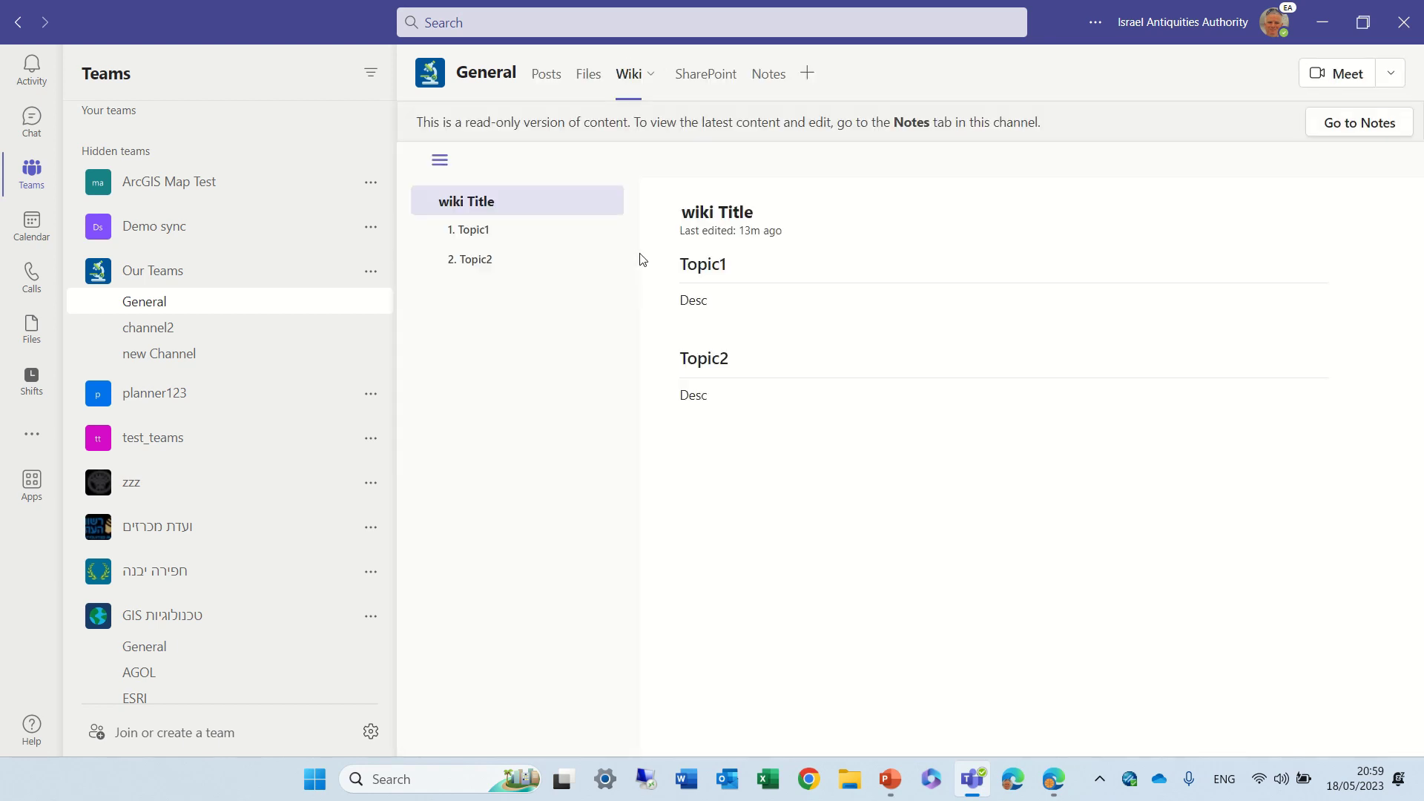
click(712, 212)
text(dsdsd)
key(BackSpace)
key(BackSpace)
key(BackSpace)
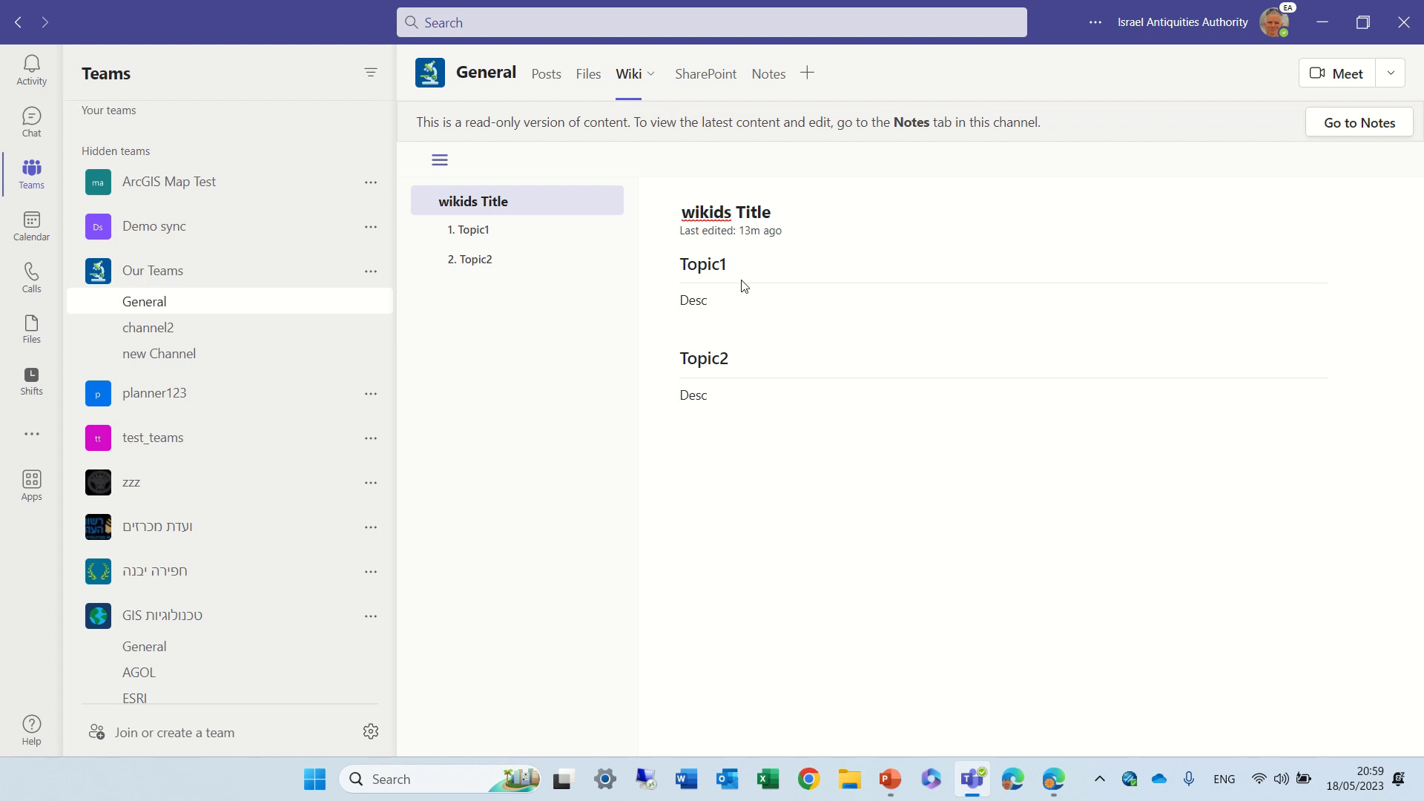
key(BackSpace)
key(BackSpace)
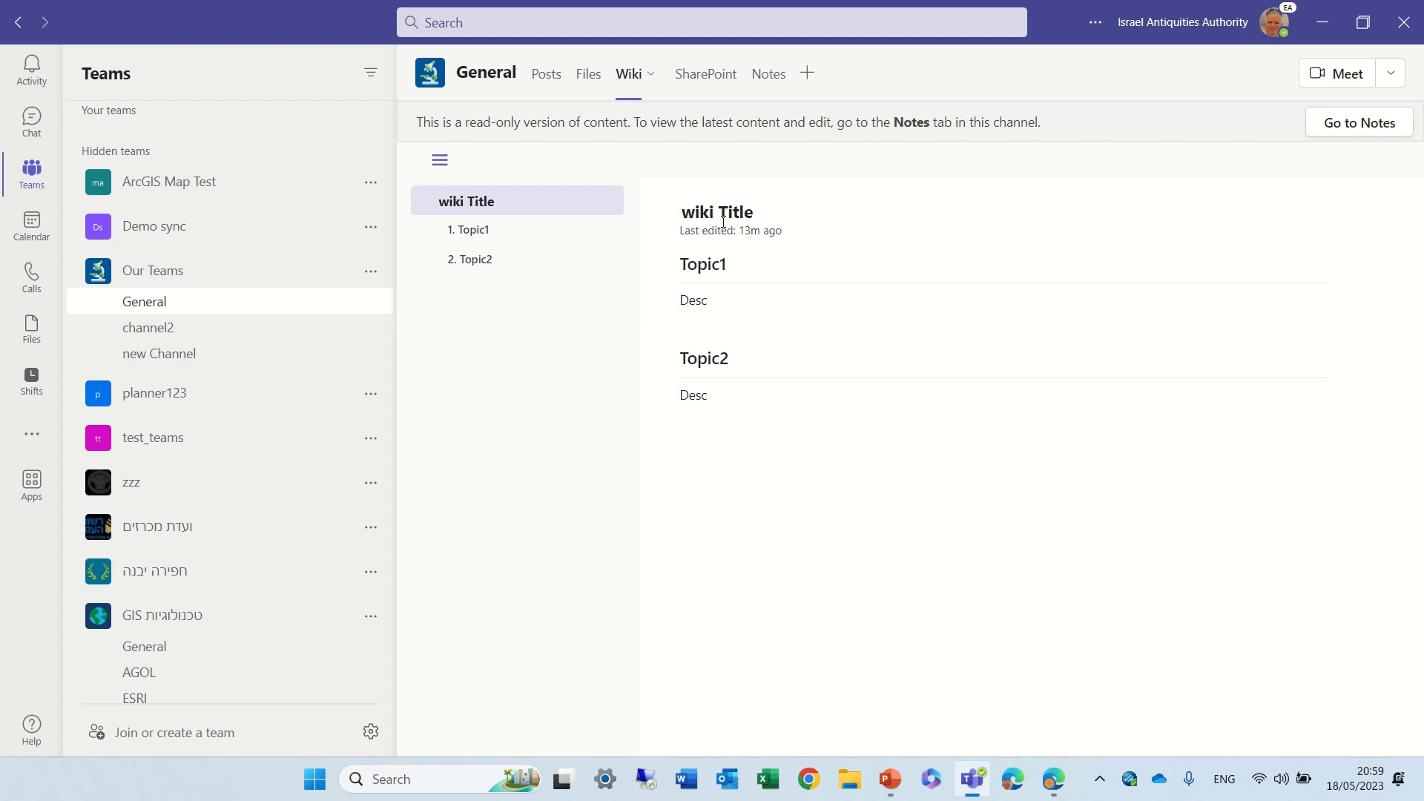
text(ssasas)
key(ctrl+z)
Add a page titled page2 to the General section of Notes, with the body text "jfsdlfjsdflsd".
click(1378, 123)
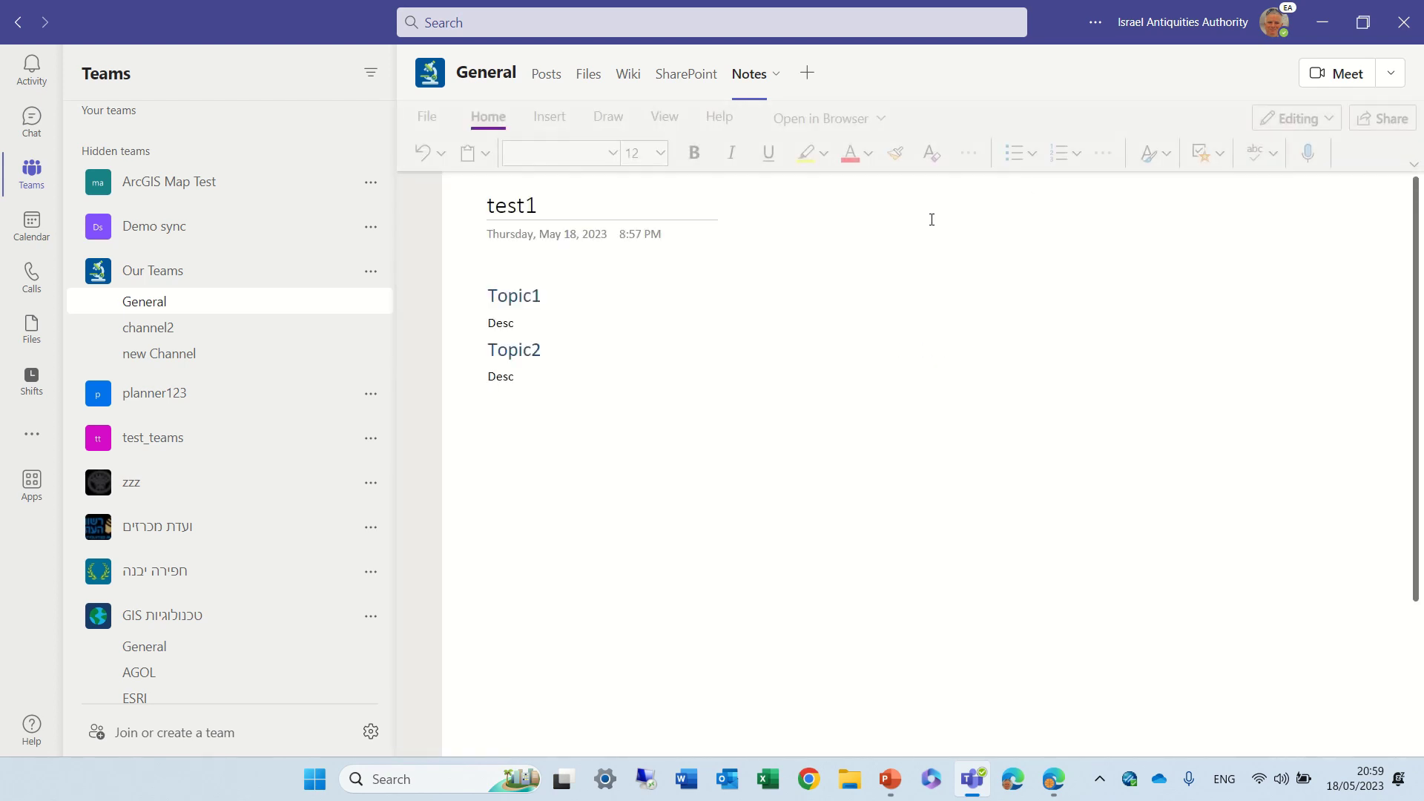
click(420, 192)
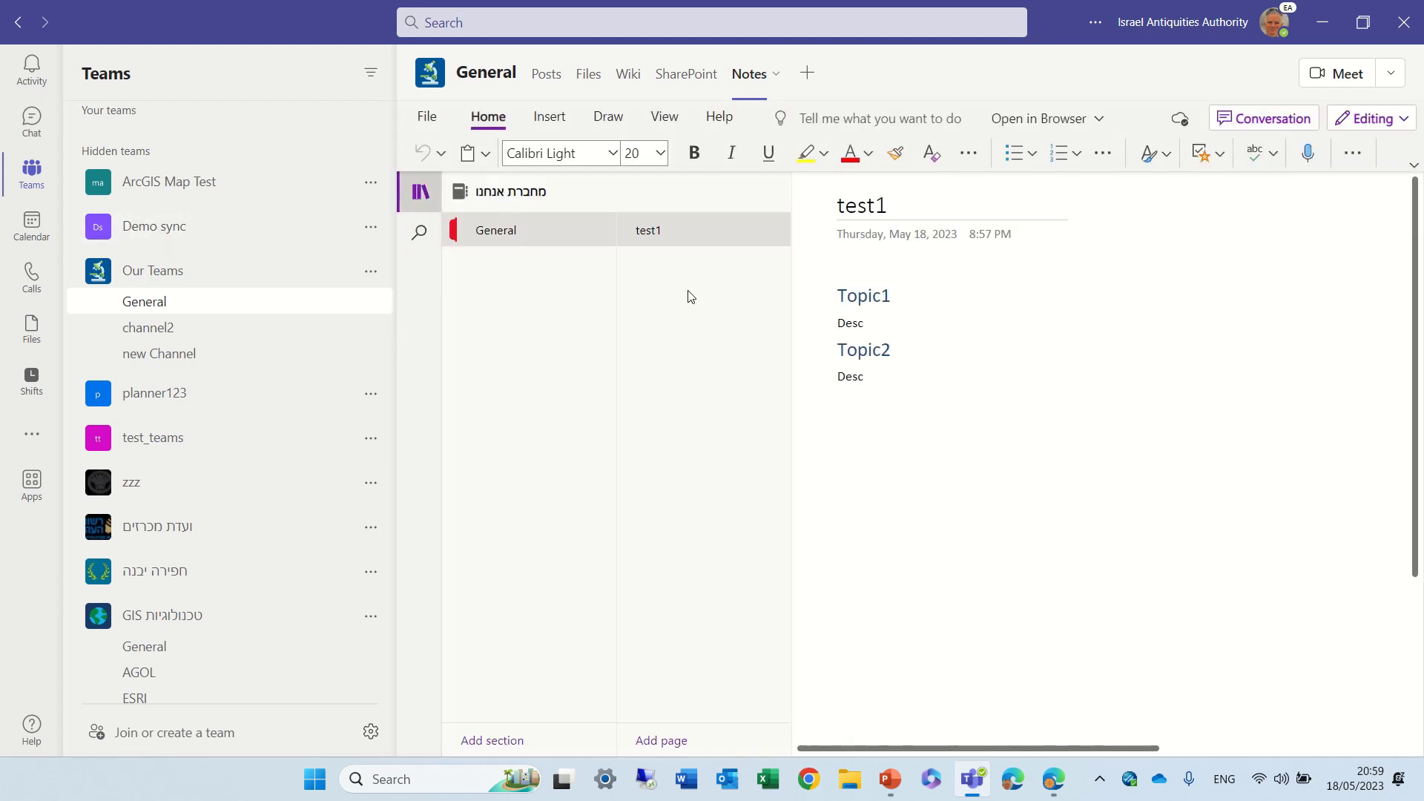
click(661, 740)
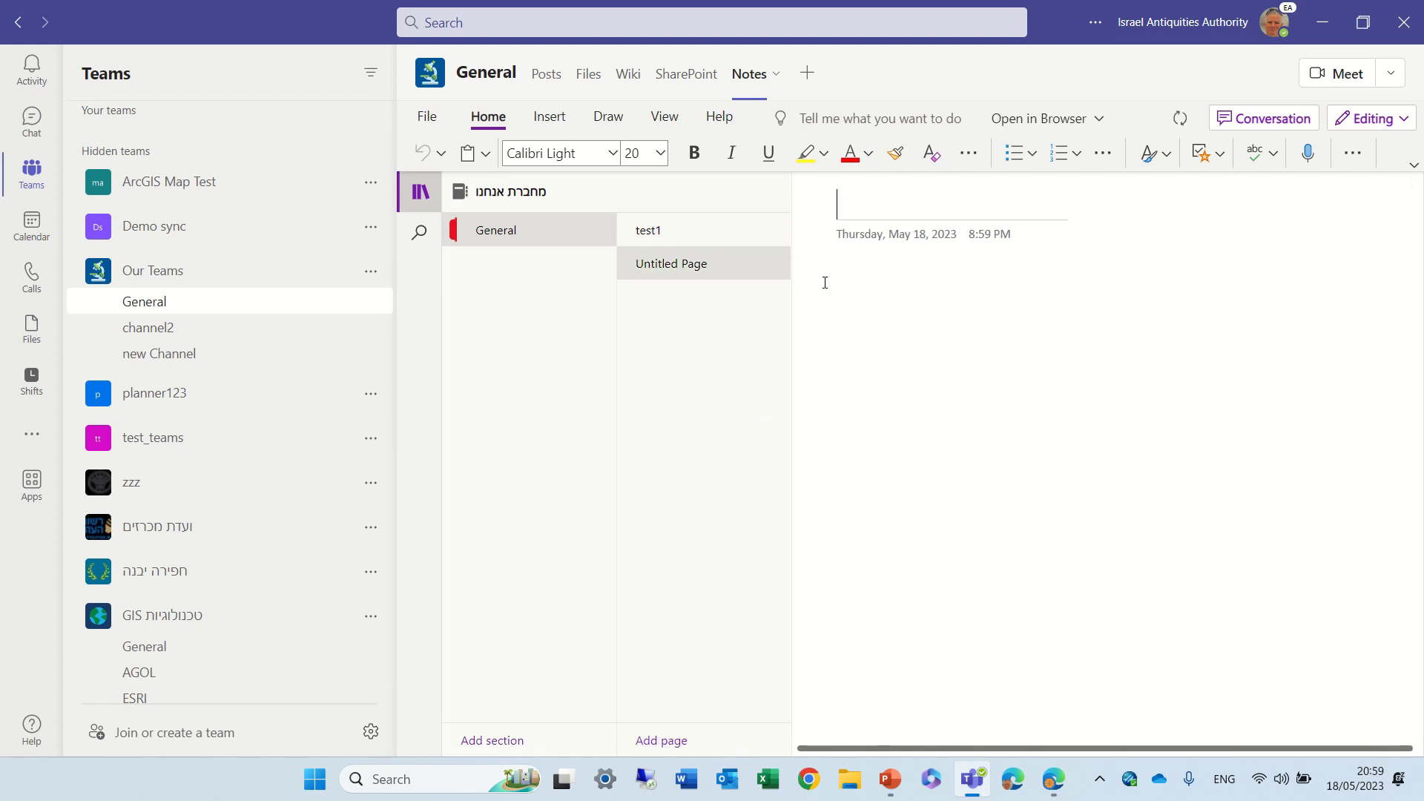
text(page2)
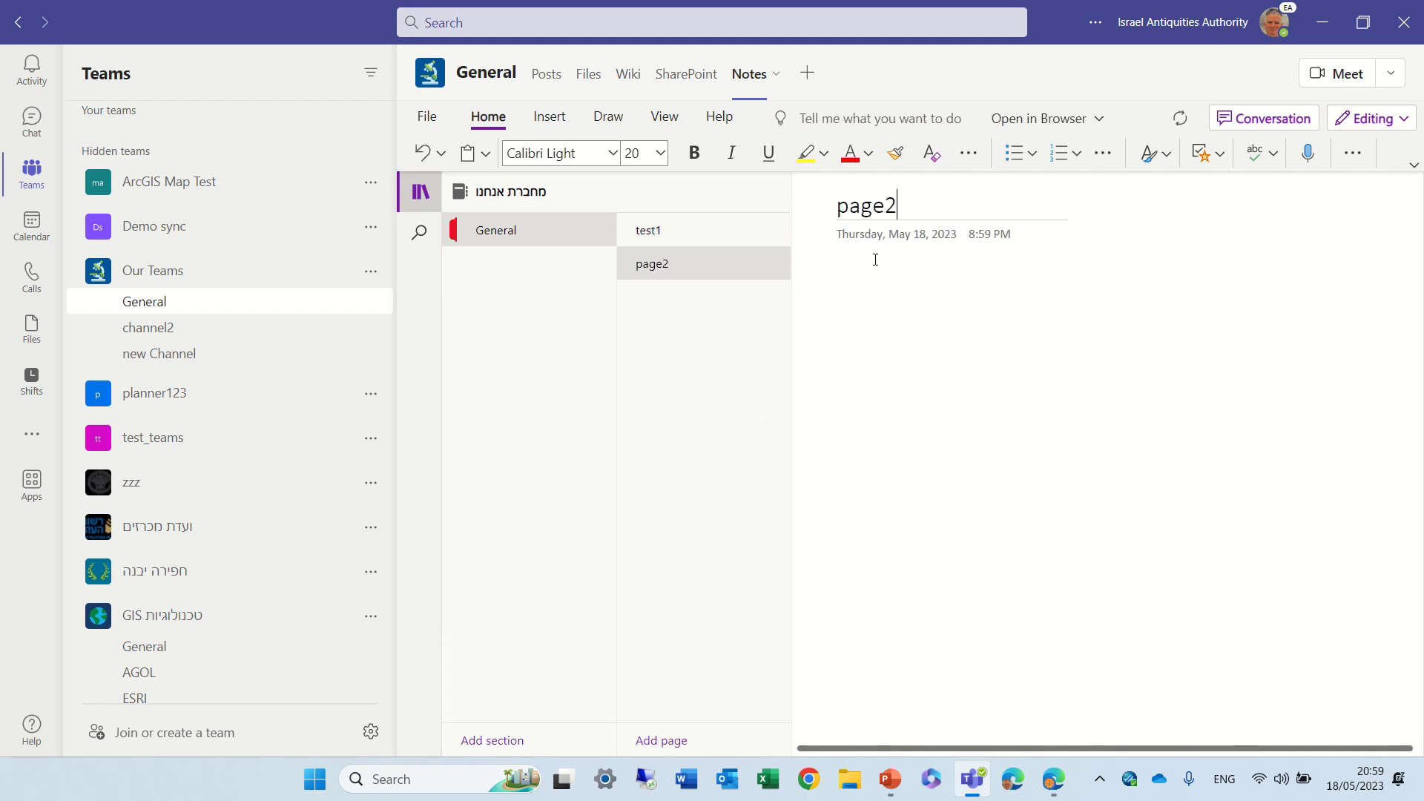
click(839, 281)
text(jfsdlfjsdflsd)
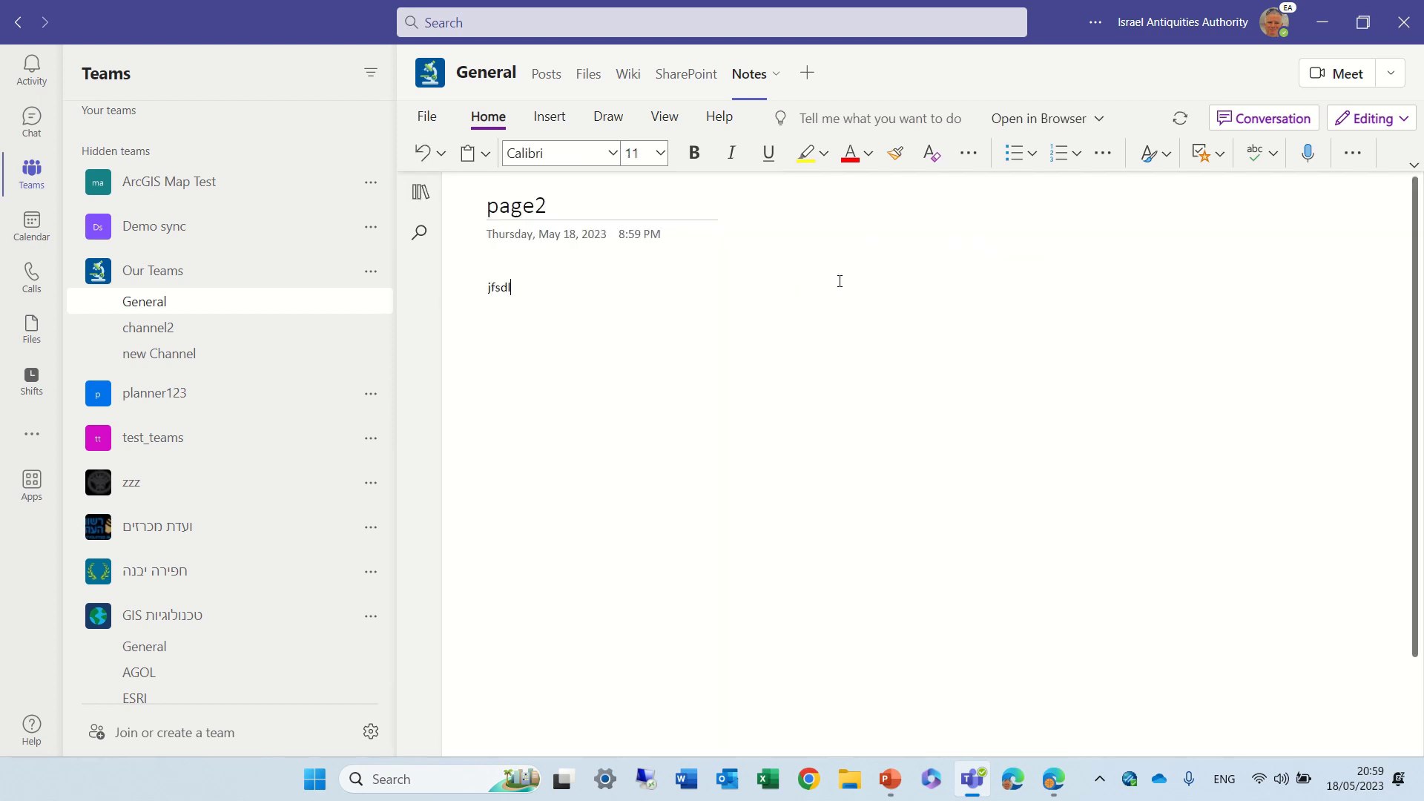
Add a section named Color to the notebook and title its first page page3.
click(421, 191)
click(493, 743)
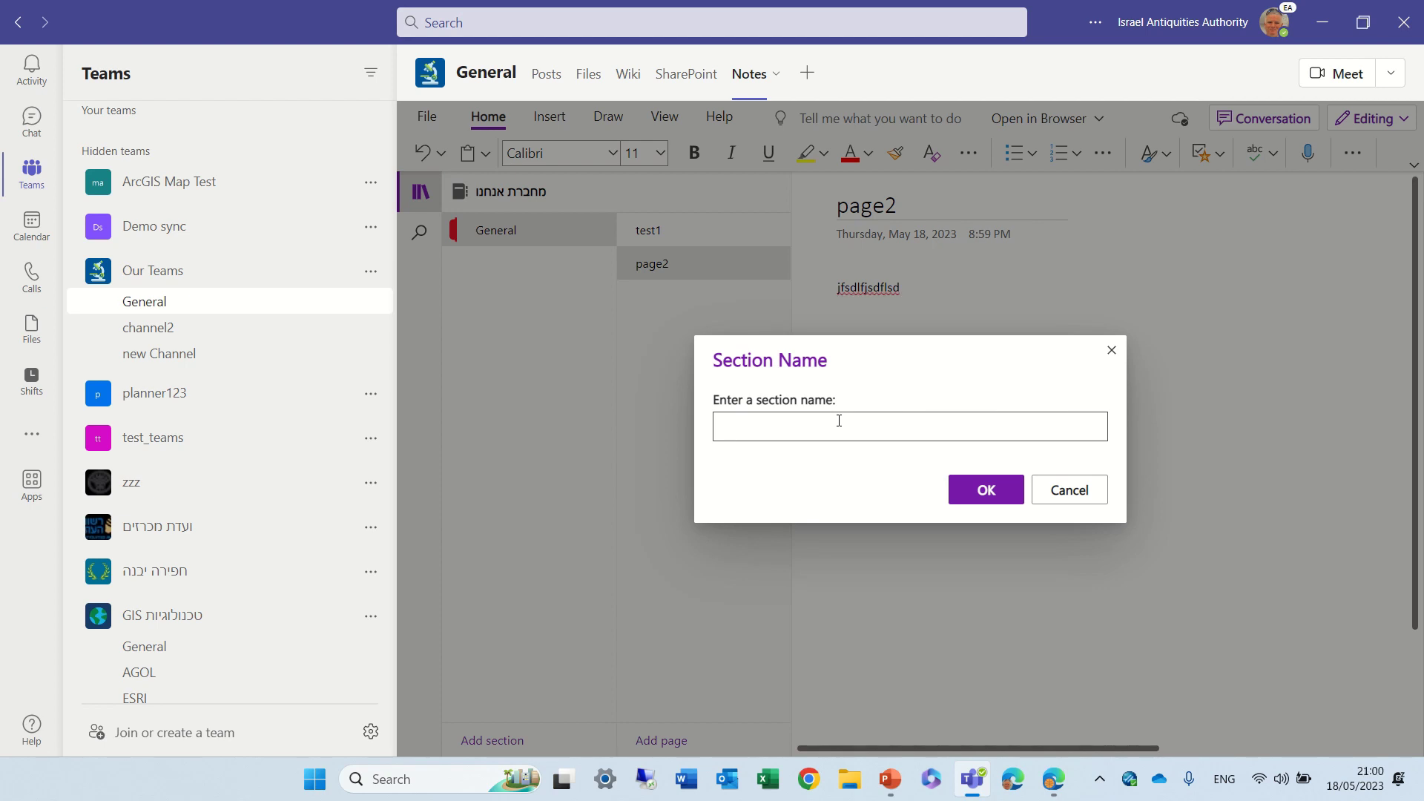
text(Color)
click(964, 490)
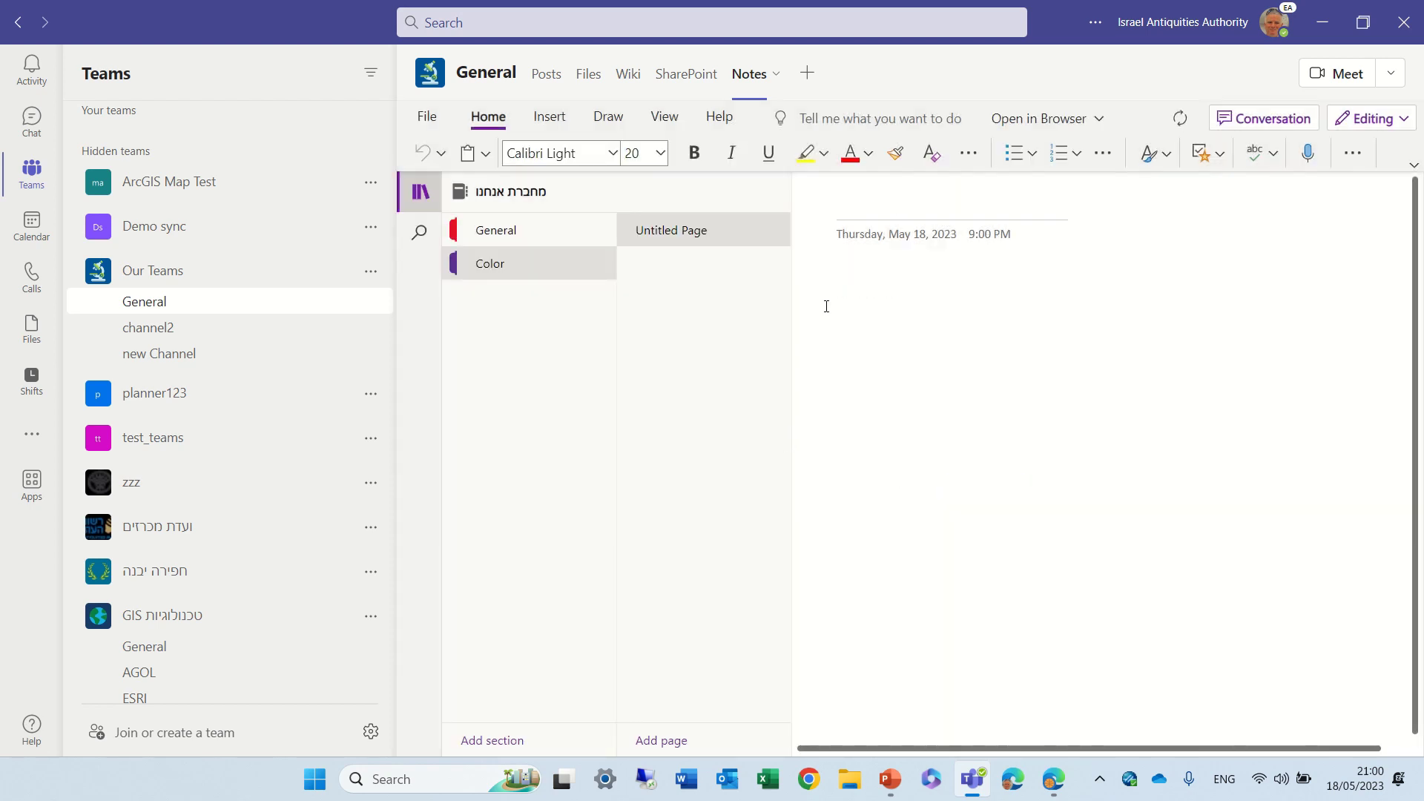
text(page3)
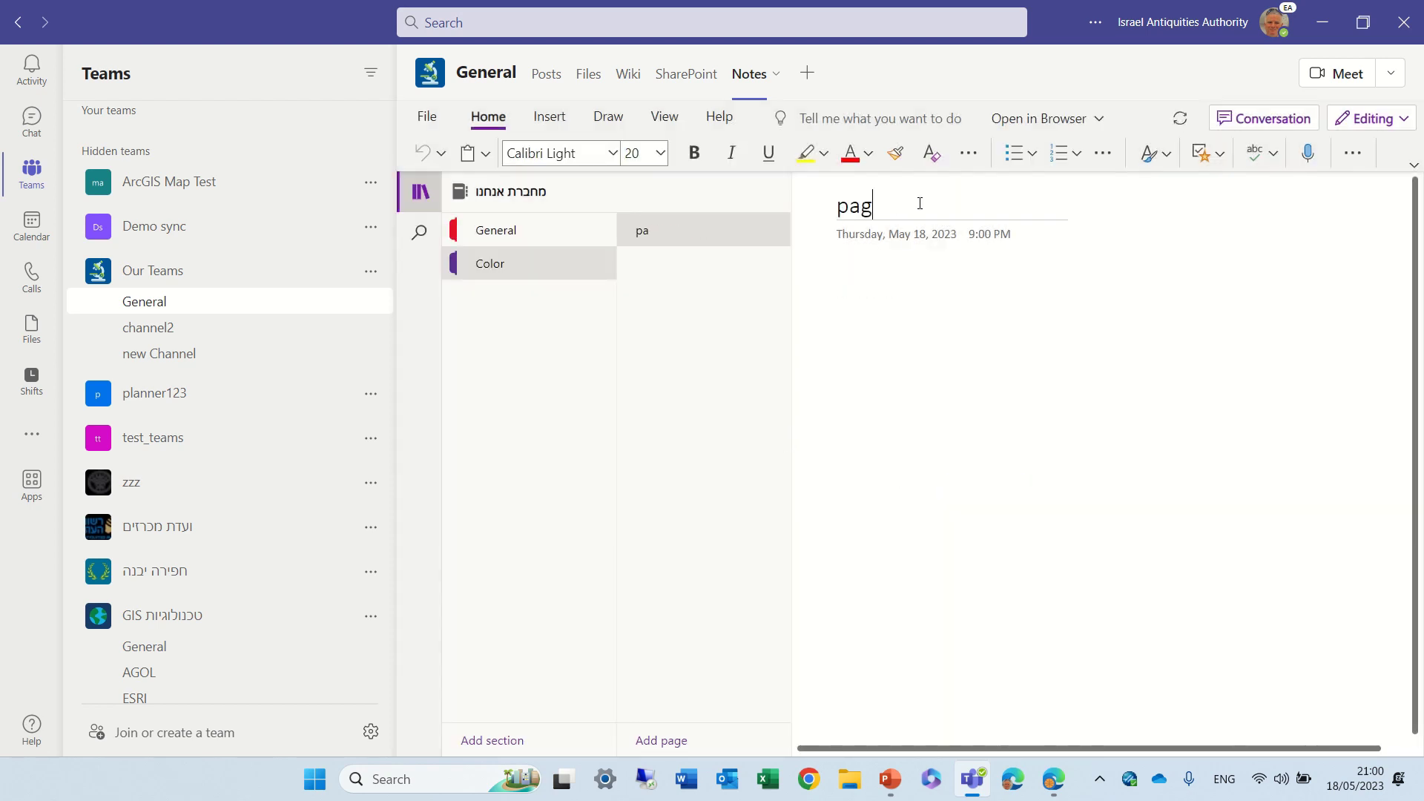